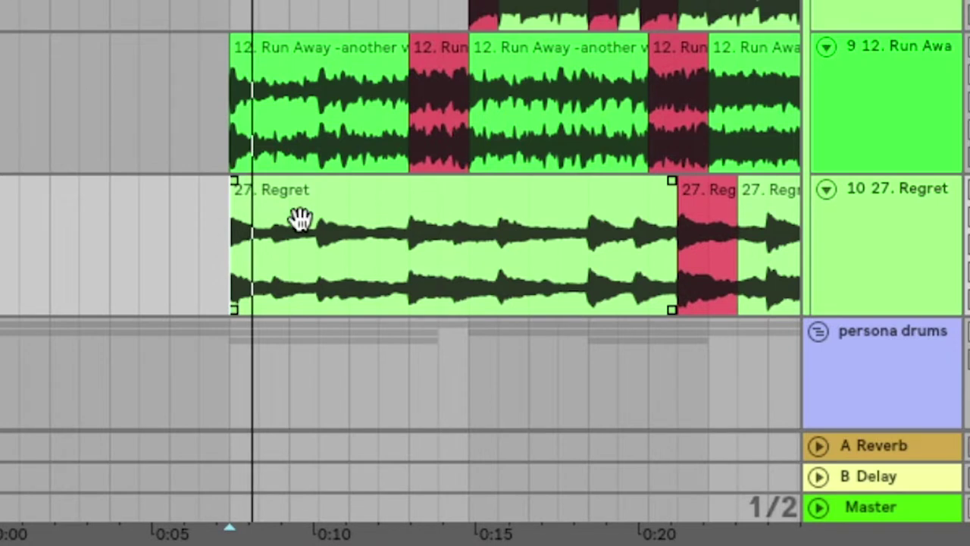
# Examine the source 27. Regret sample clips on track 10 and select the first clip for listening
pyautogui.hscroll(4, 299, 218)
pyautogui.scroll(-2, 300, 218)
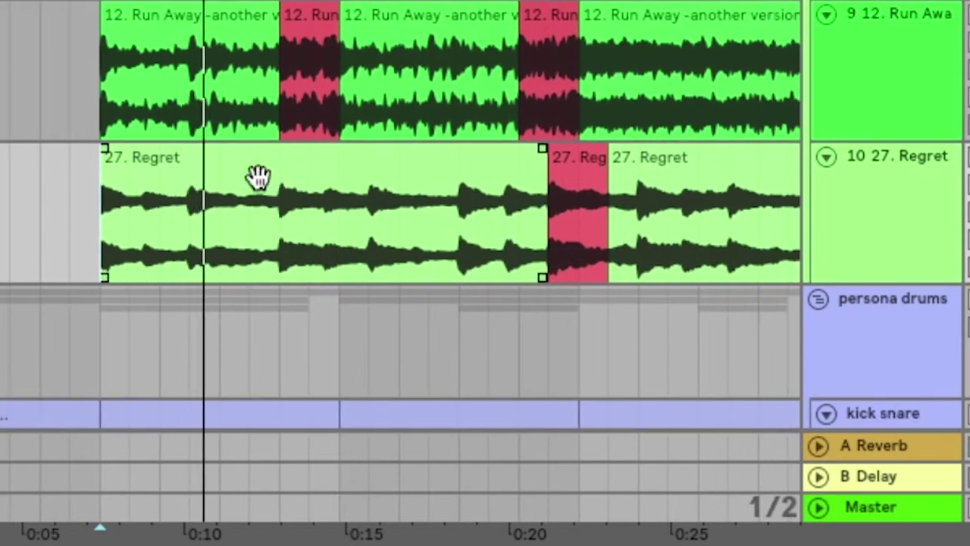
pyautogui.click(258, 176)
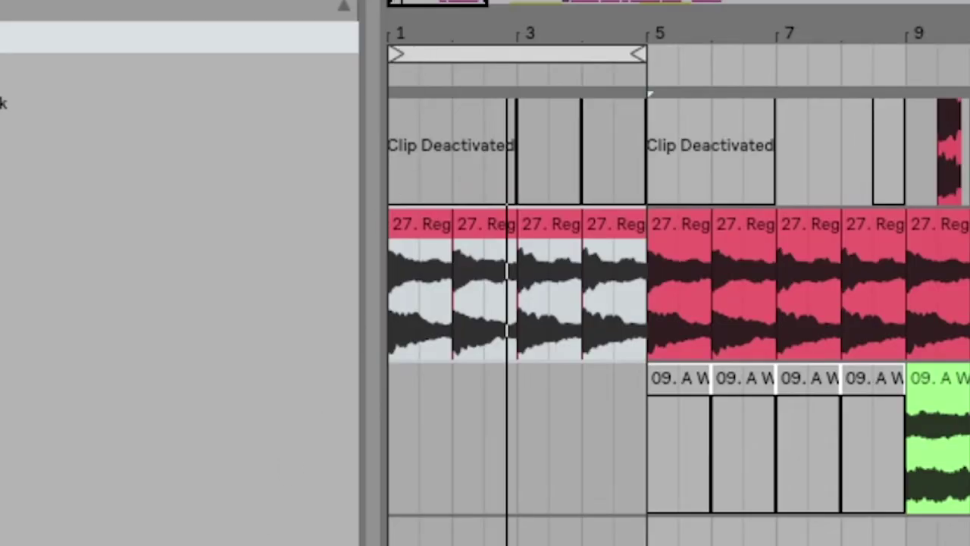
# Audition the four chopped 27. Regret clips in bars 1 to 4 of the arrangement
pyautogui.press('0')
pyautogui.press('space')
pyautogui.scroll(1, 446, 398)
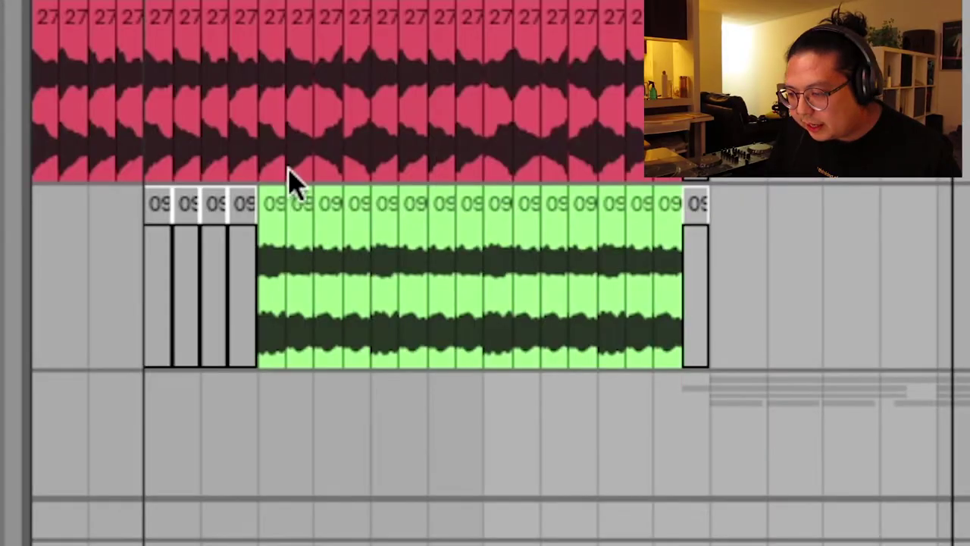
# Listen to the 09. A Woman chops layered under the 27. Regret chops from bar 9
pyautogui.click(269, 216)
pyautogui.scroll(-2, 485, 273)
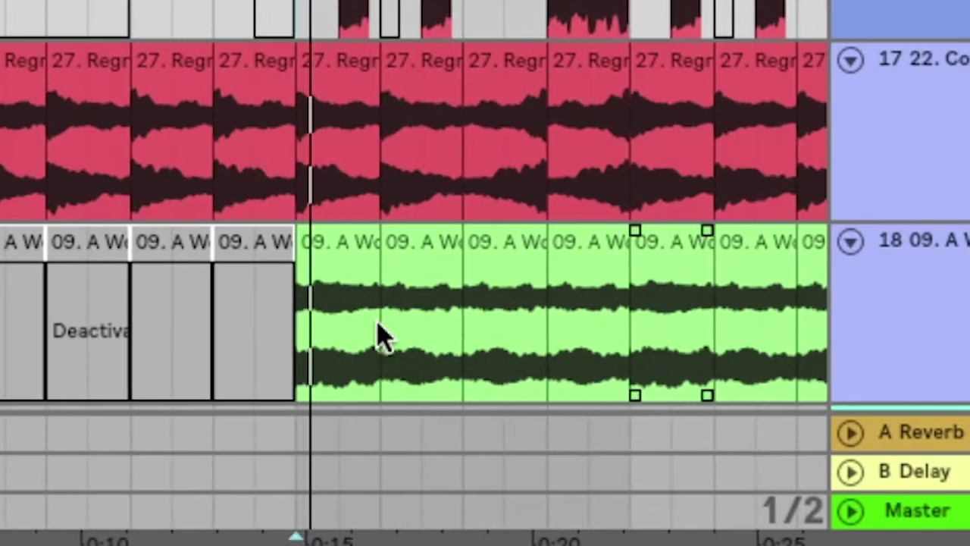
pyautogui.hscroll(3, 379, 336)
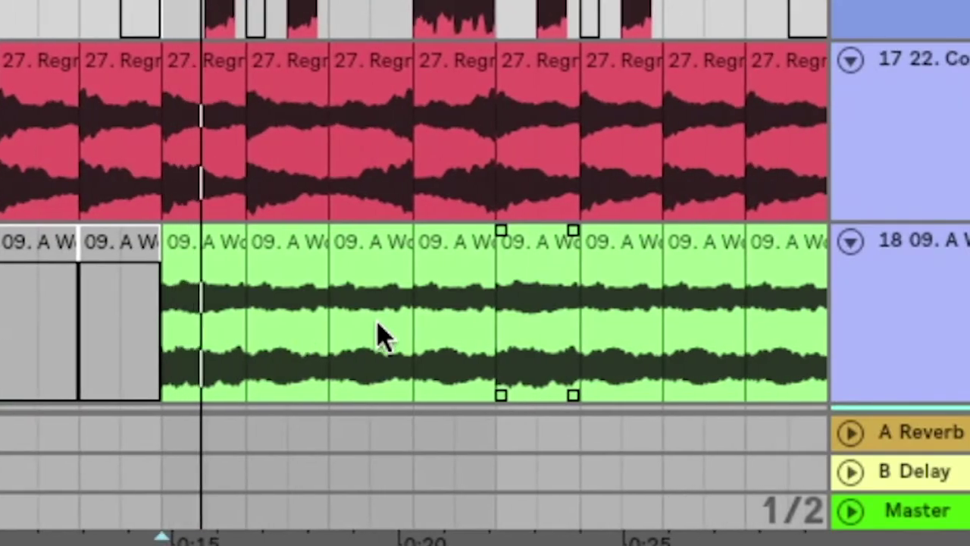
pyautogui.scroll(-1, 379, 336)
pyautogui.hscroll(4, 379, 336)
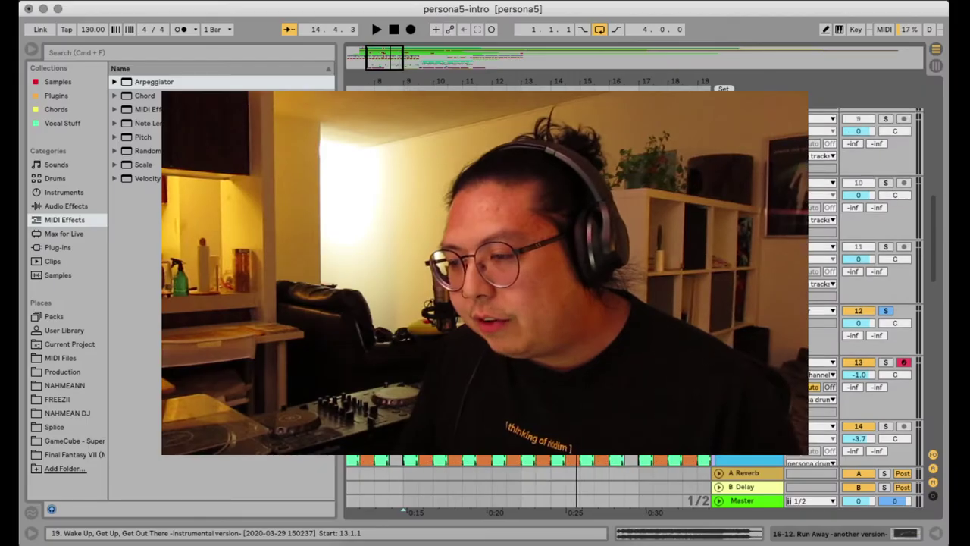
# Return to the source sample tracks and play the original 12. Run Away -another version- clip from bar 5
pyautogui.hscroll(-3, 579, 512)
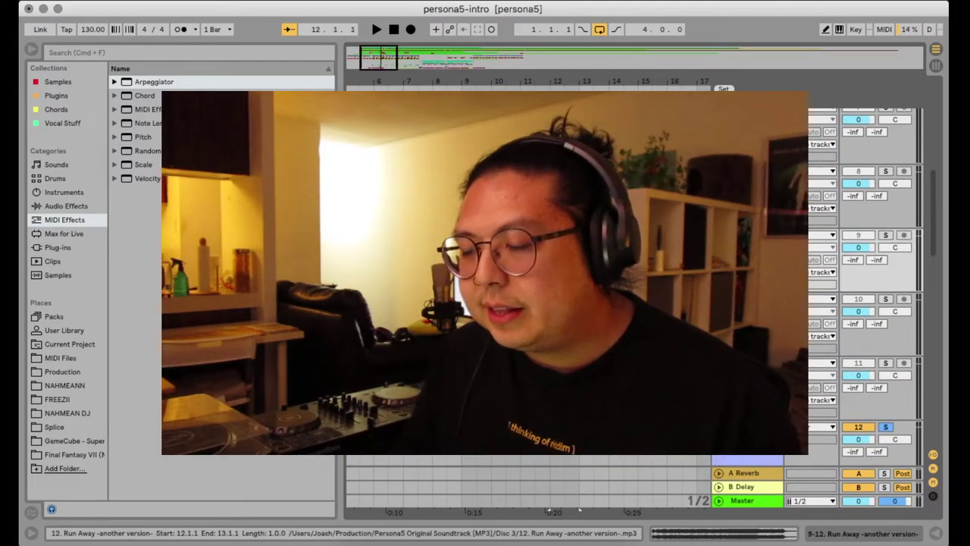
pyautogui.scroll(5, 579, 485)
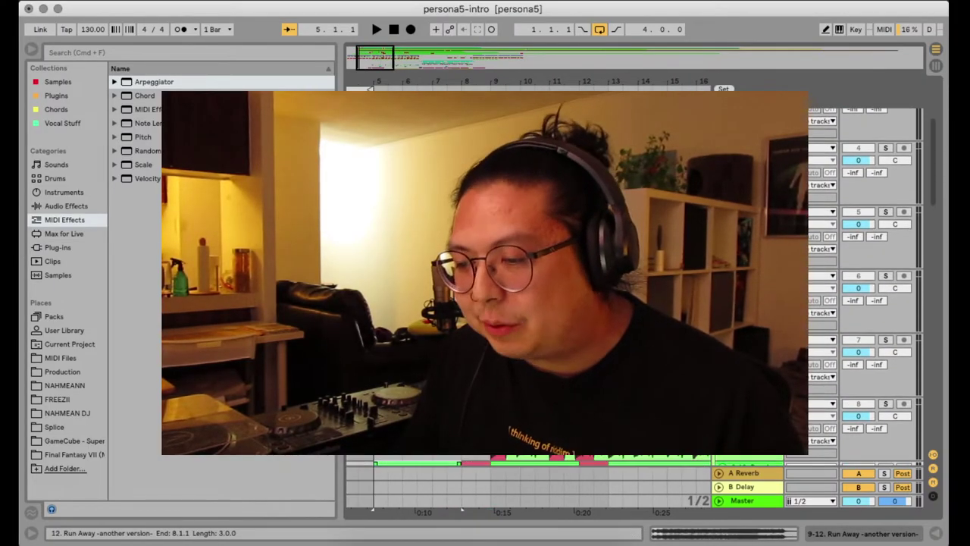
pyautogui.click(372, 484)
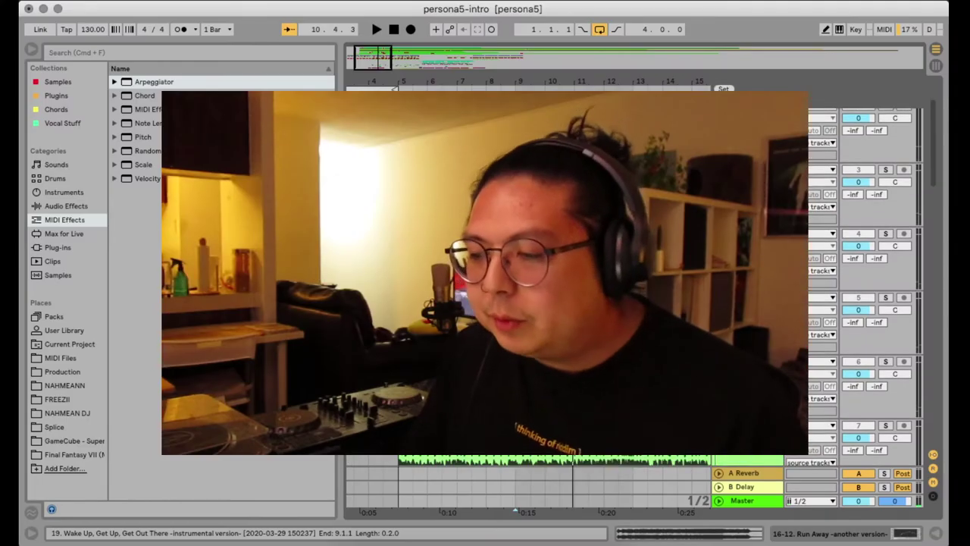
pyautogui.press('space')
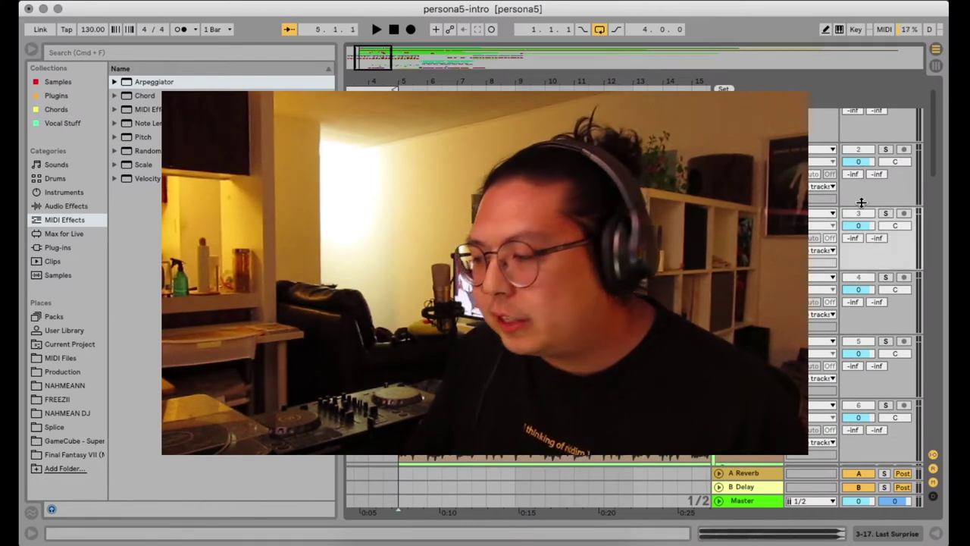
pyautogui.scroll(-2, 598, 300)
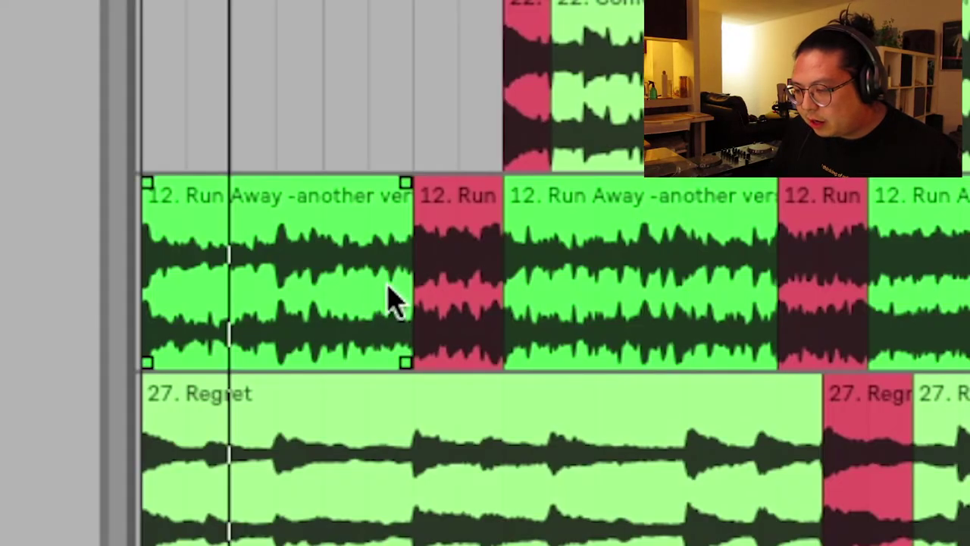
pyautogui.press('space')
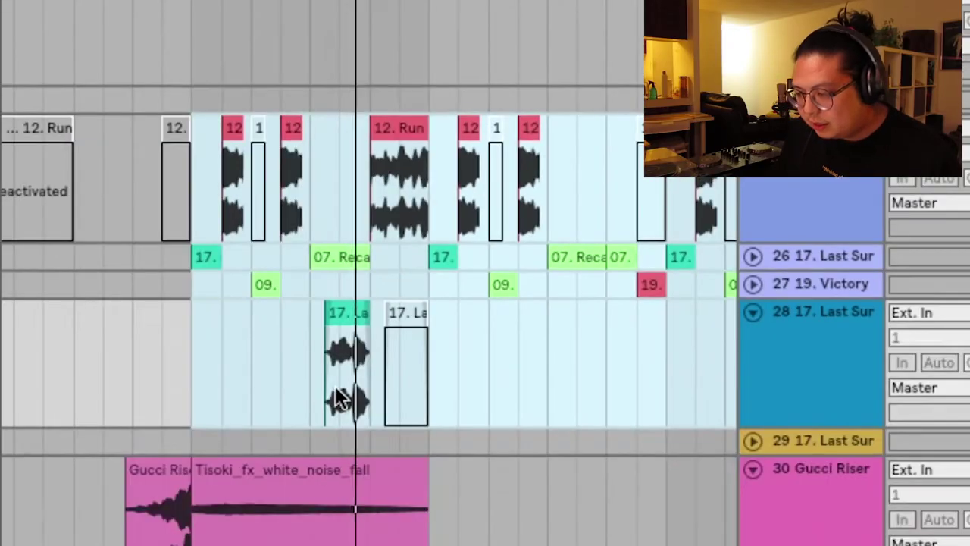
# Play the intro and examine how the vocal chops, persona drums, 27. Regret and 09. A Woman layers line up
pyautogui.scroll(1, 336, 389)
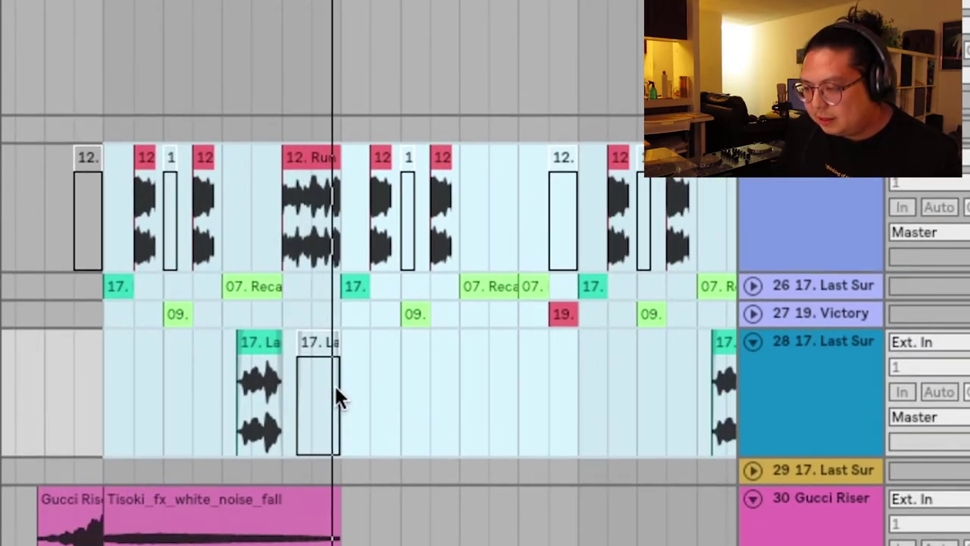
pyautogui.scroll(1, 336, 388)
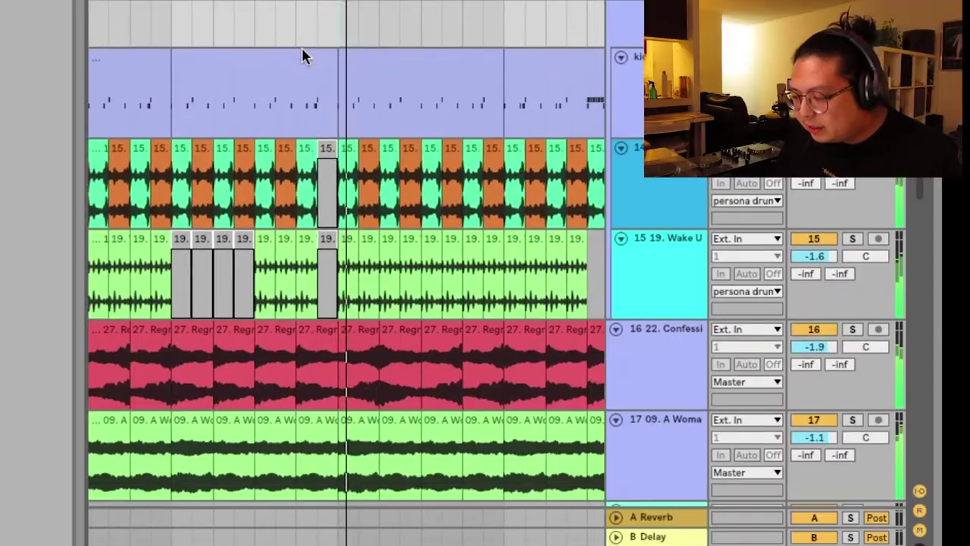
pyautogui.scroll(-5, 495, 142)
pyautogui.scroll(3, 495, 142)
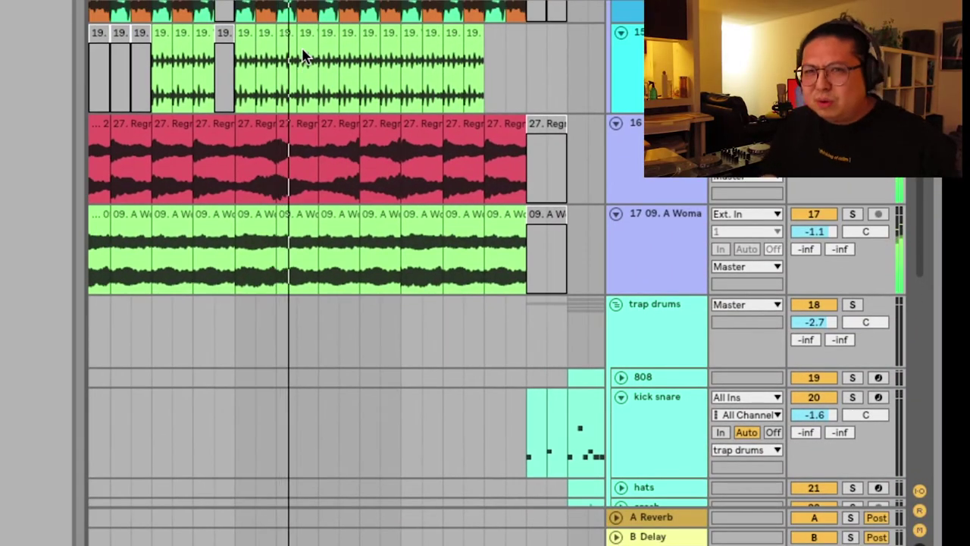
pyautogui.scroll(6, 365, 121)
pyautogui.scroll(-2, 365, 121)
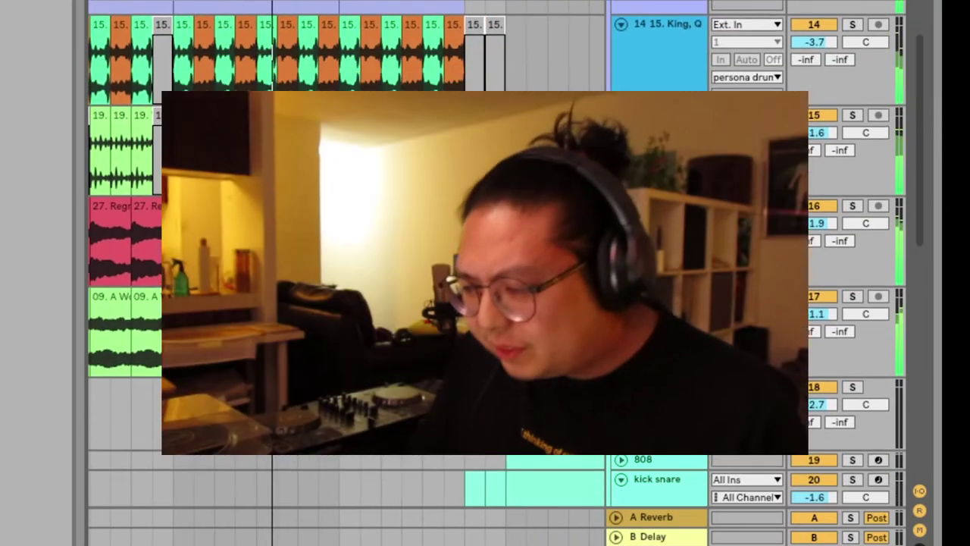
pyautogui.scroll(3, 365, 121)
pyautogui.scroll(2, 365, 121)
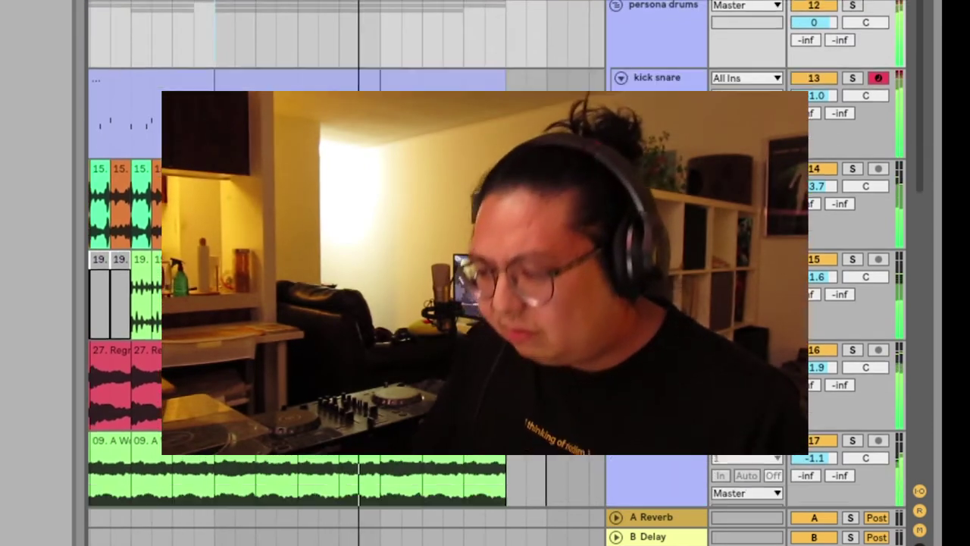
pyautogui.scroll(-2, 365, 121)
pyautogui.scroll(4, 365, 122)
pyautogui.scroll(-4, 340, 114)
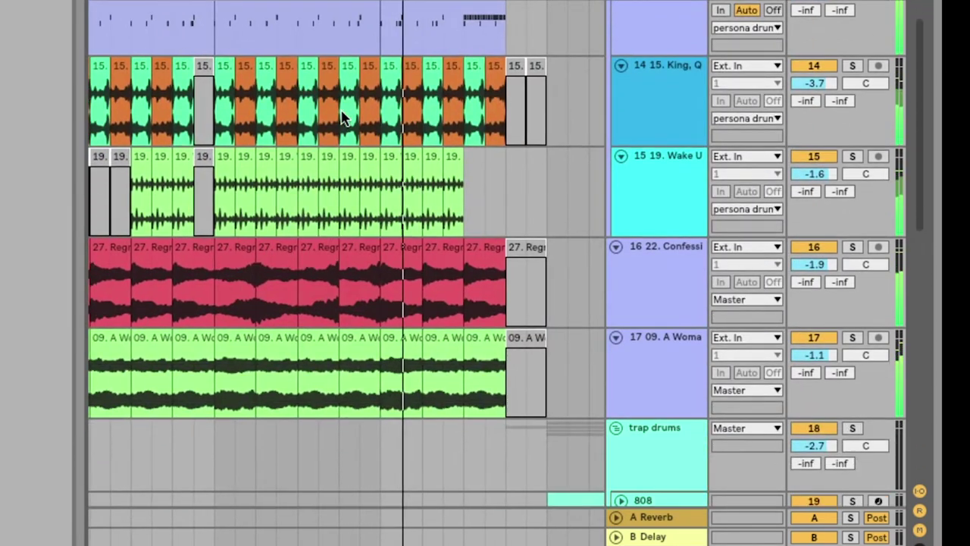
# Follow playback into the build-up, examining the trap drums, Run Away and Last Surprise chops, and riser tracks
pyautogui.scroll(2, 340, 114)
pyautogui.scroll(-8, 341, 114)
pyautogui.scroll(-6, 340, 118)
pyautogui.scroll(5, 340, 117)
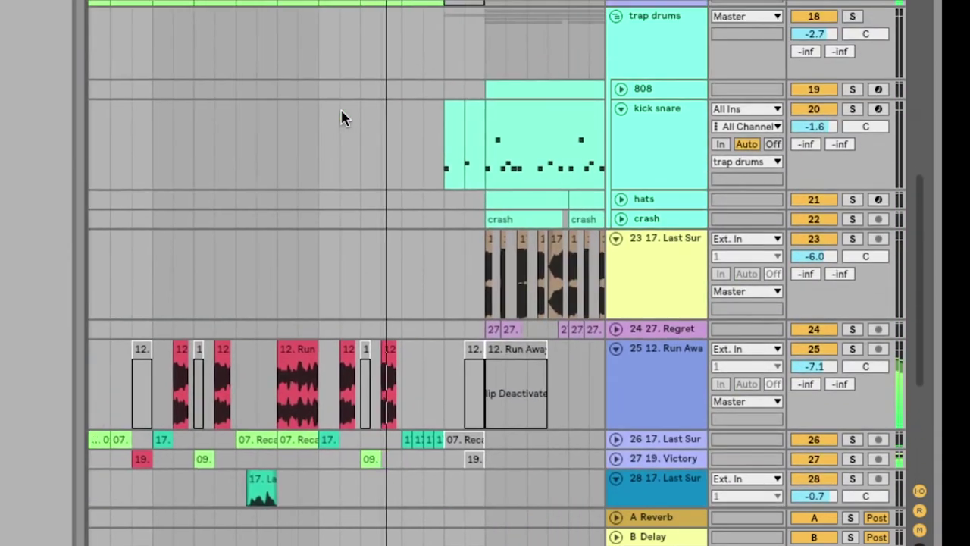
pyautogui.scroll(-3, 340, 117)
pyautogui.scroll(2, 340, 118)
pyautogui.scroll(-5, 340, 118)
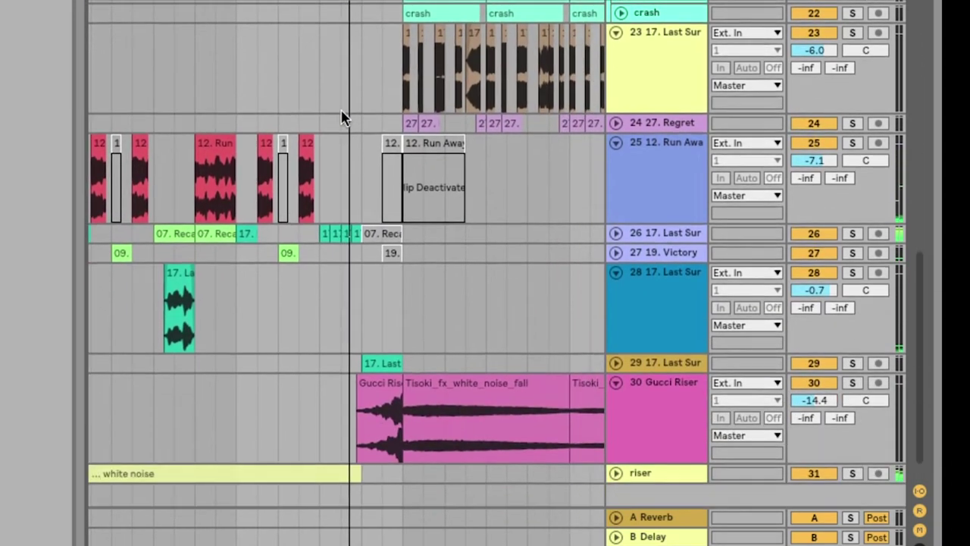
pyautogui.scroll(2, 340, 117)
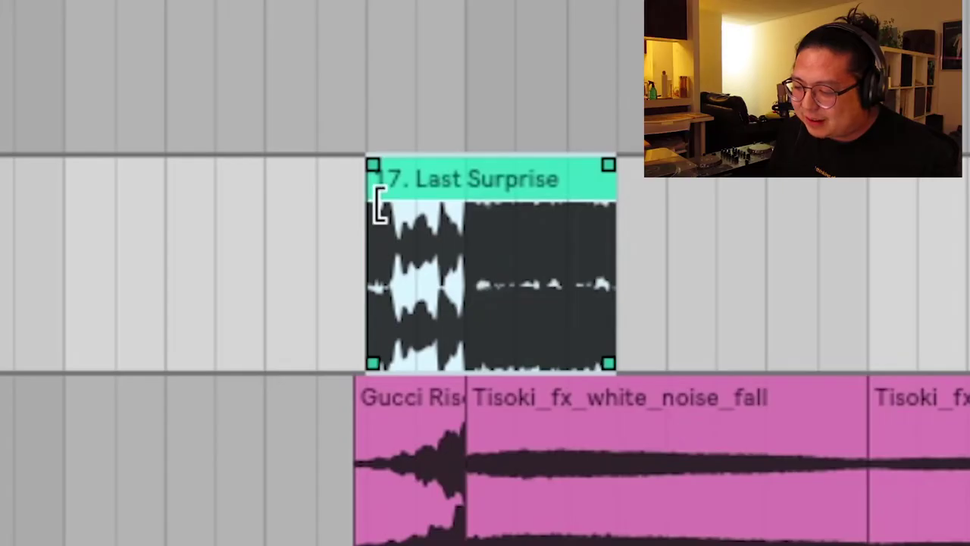
# Try adjusting the 17. Last Surprise clip above the Gucci Riser and check its playback into the drop
pyautogui.moveTo(496, 428); pyautogui.dragTo(482, 430)
pyautogui.press('space')
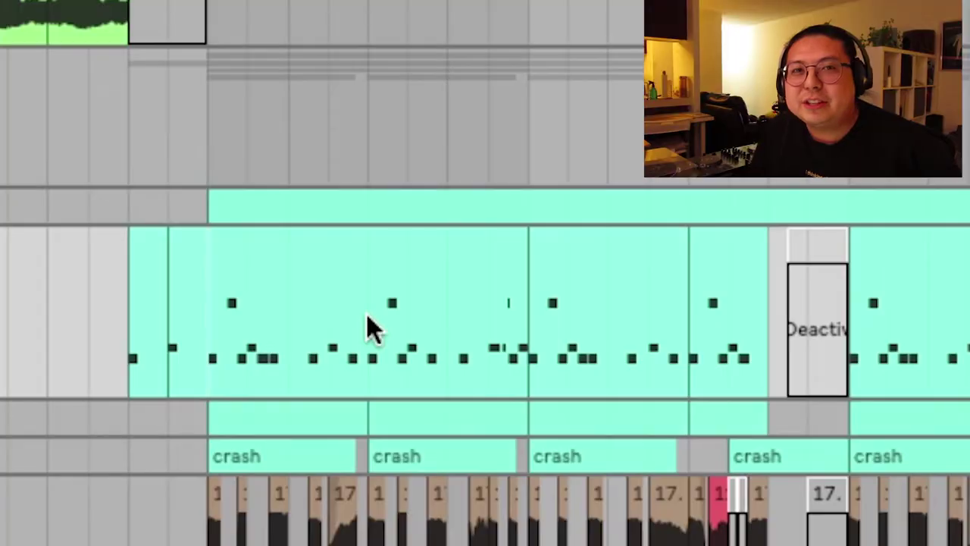
# Examine the trap drums' kick snare, hats and crash clips from bar 25
pyautogui.scroll(2, 366, 317)
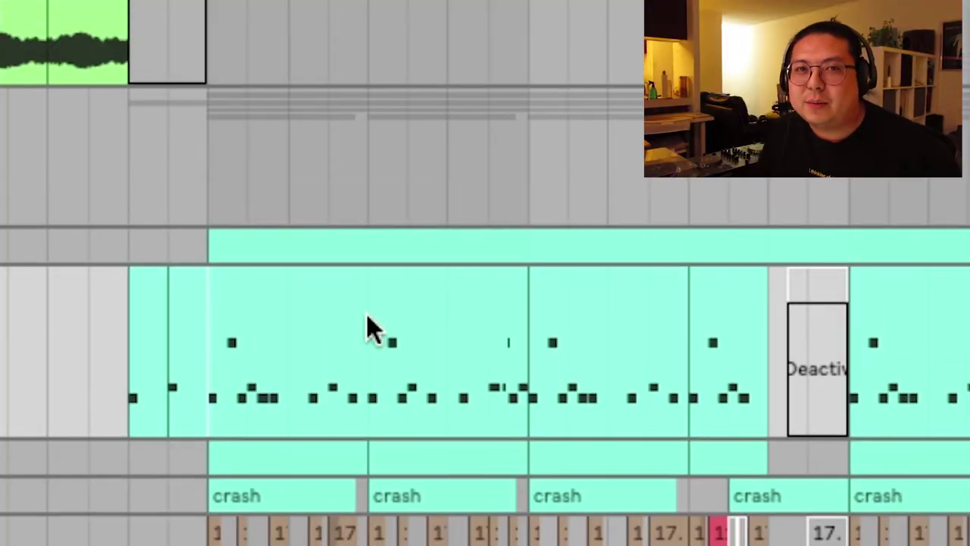
pyautogui.scroll(3, 366, 313)
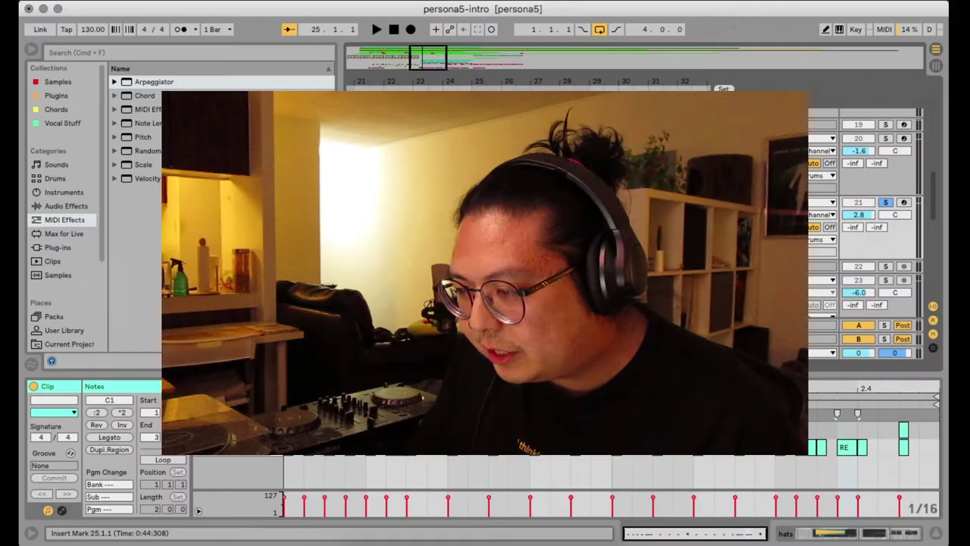
pyautogui.scroll(-2, 521, 409)
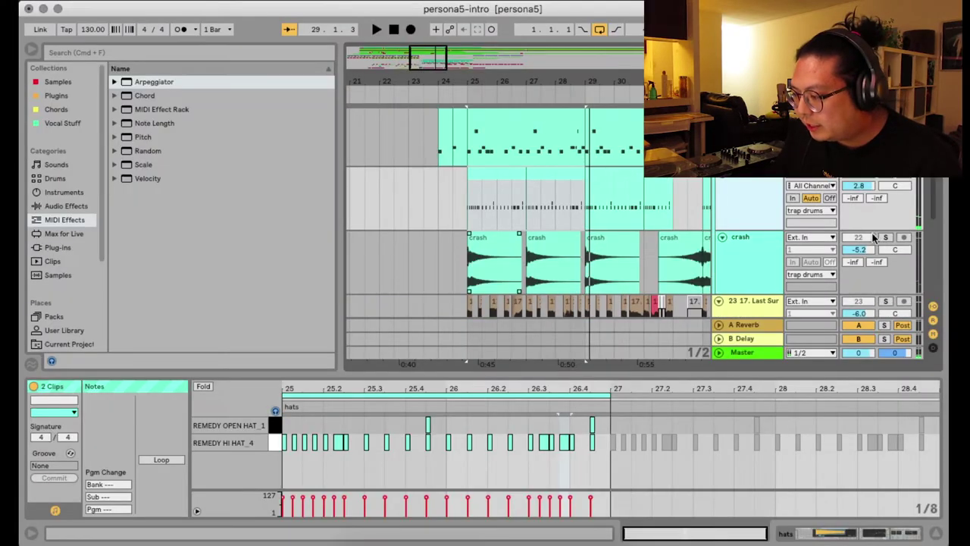
pyautogui.click(520, 402)
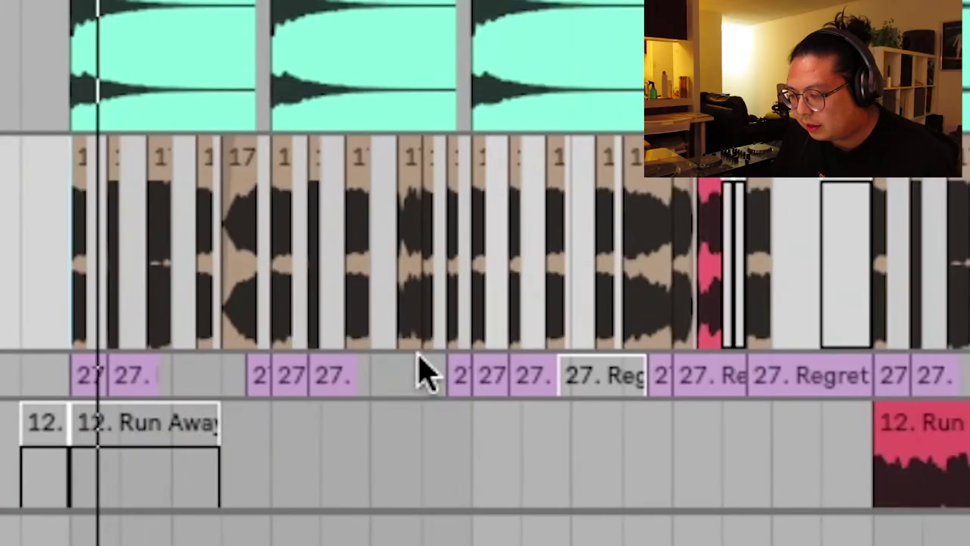
# Examine the 17. Last Surprise chops on track 23 and toggle the second OTT device to compare the sound
pyautogui.hscroll(-2, 424, 372)
pyautogui.hscroll(1, 425, 373)
pyautogui.hscroll(-1, 424, 373)
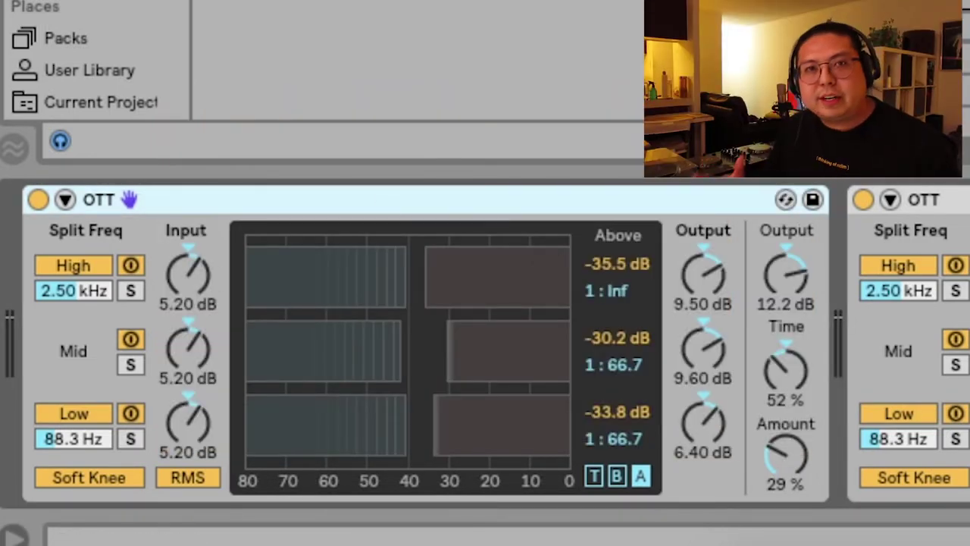
pyautogui.press('0')
pyautogui.click(863, 199)
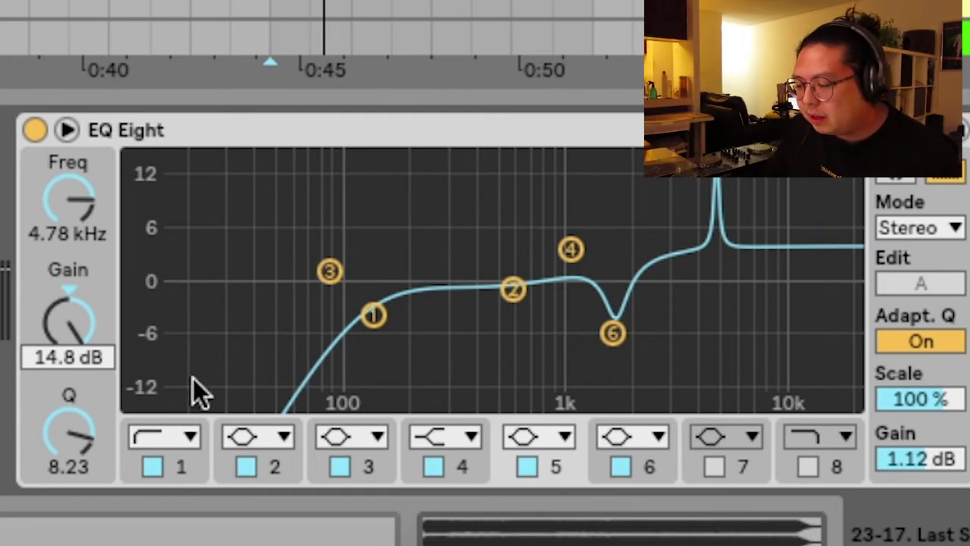
# Set band 5 of track 23's EQ Eight to 5.74 kHz with -3.10 dB gain, and enable the EQ
pyautogui.click(63, 445)
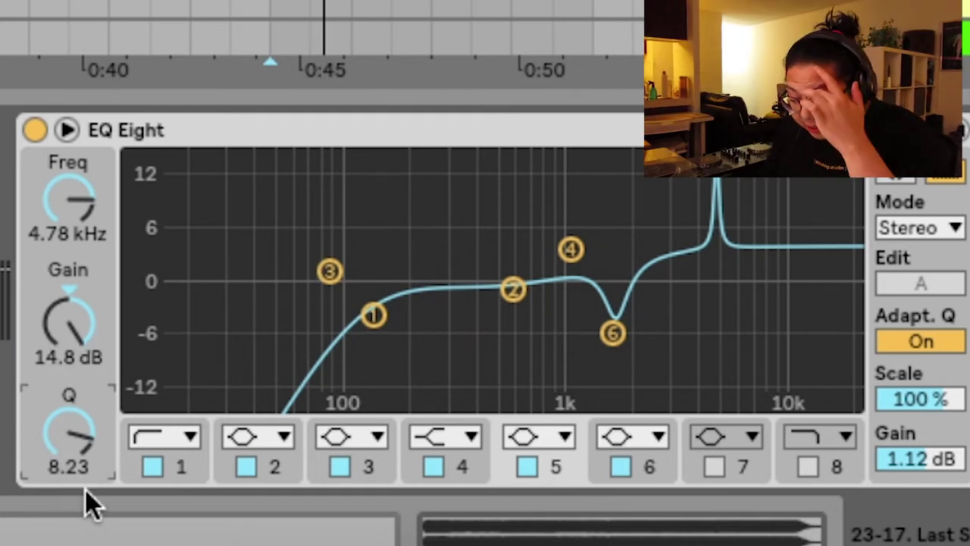
pyautogui.moveTo(67, 191)
pyautogui.mouseDown()
pyautogui.moveTo(67, 228)
pyautogui.moveTo(68, 190)
pyautogui.mouseUp()
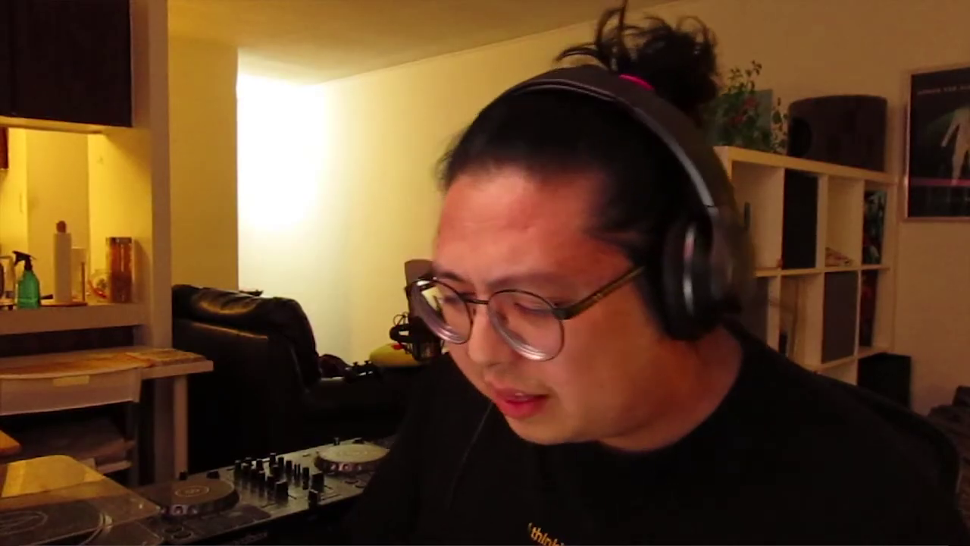
pyautogui.moveTo(69, 322); pyautogui.dragTo(69, 356)
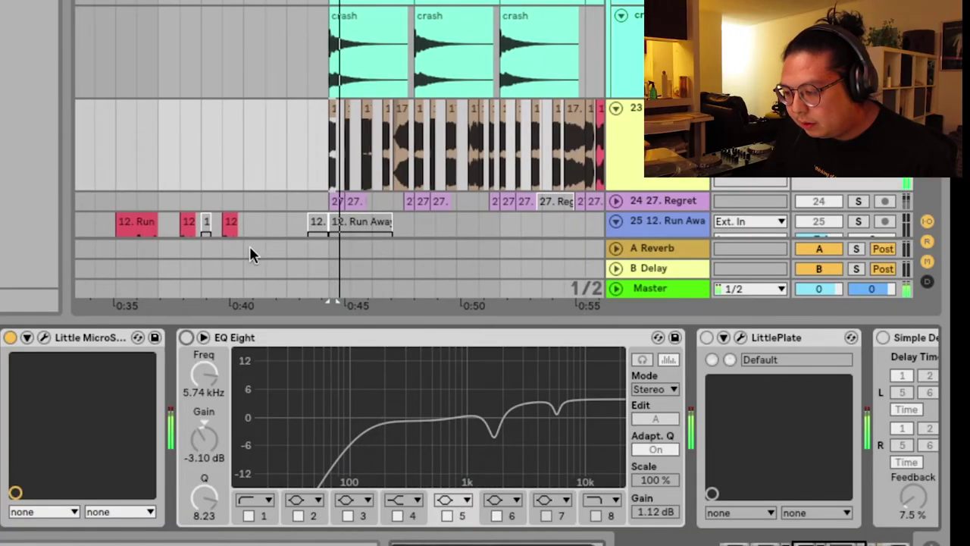
pyautogui.press('0')
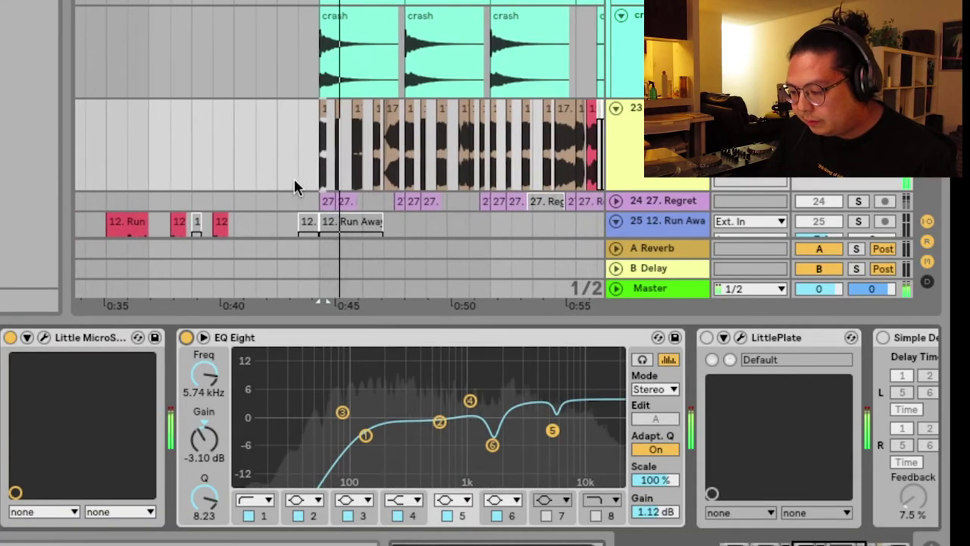
# Enable the LittlePlate reverb on track 23 and view its plug-in settings, closing the window when done
pyautogui.click(711, 338)
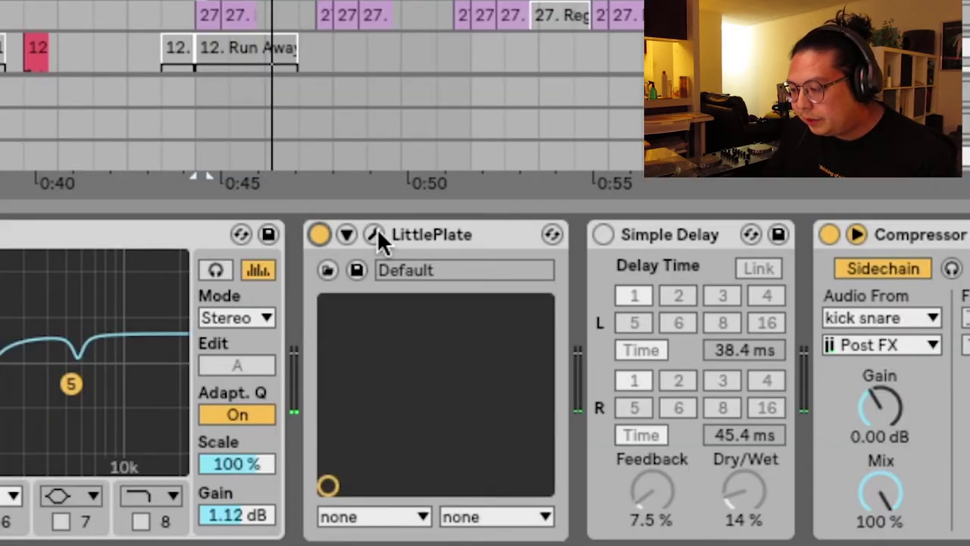
pyautogui.click(375, 235)
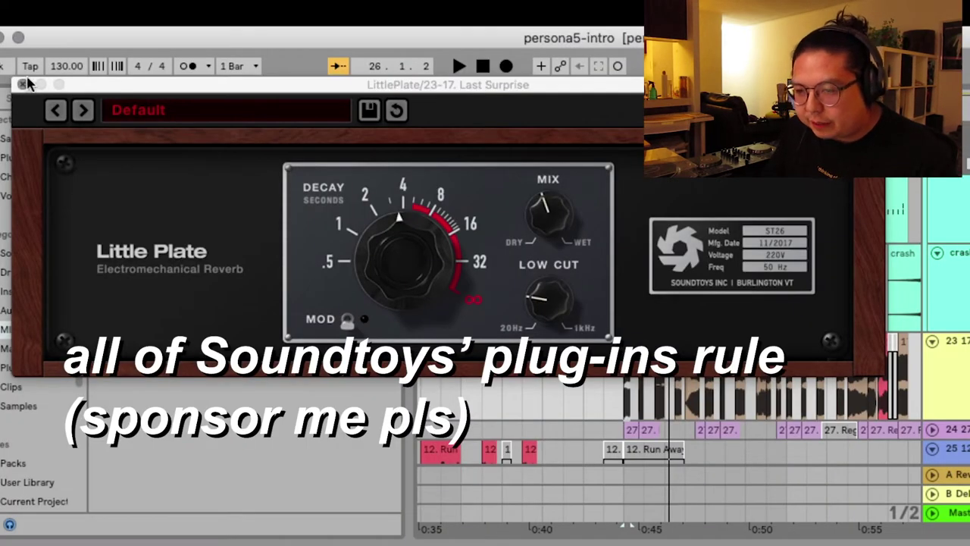
pyautogui.click(24, 83)
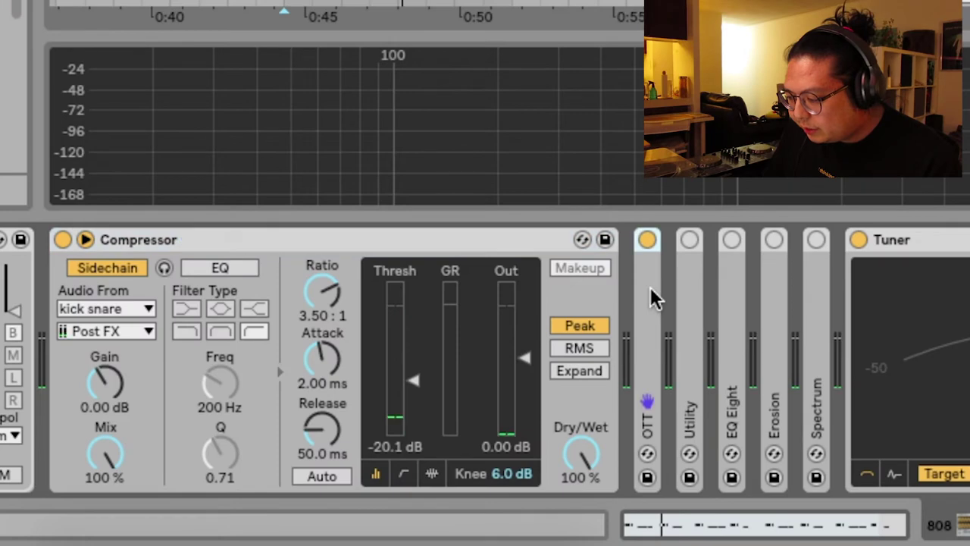
# Expand the OTT and EQ Eight devices on the 808 track and select the EQ's band 1 point
pyautogui.doubleClick(651, 287)
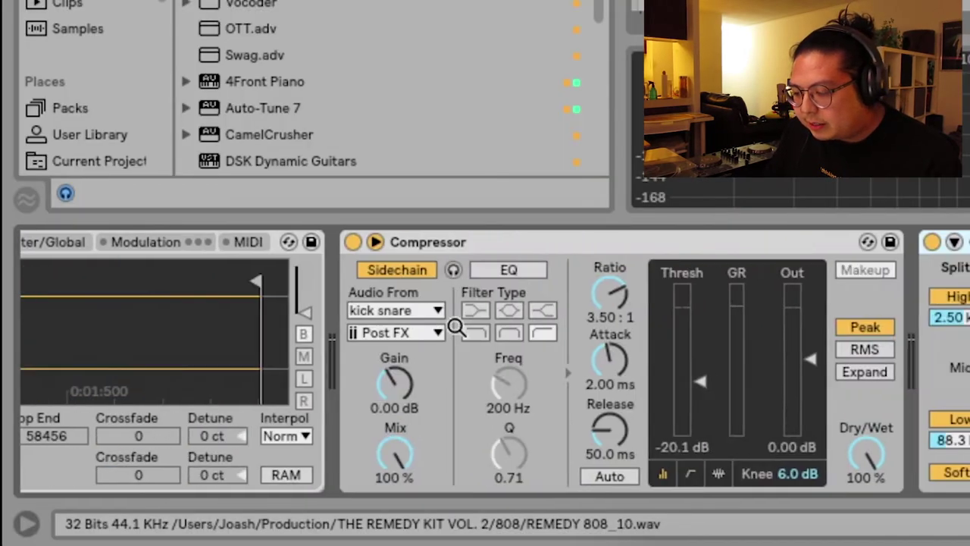
pyautogui.hscroll(5, 485, 356)
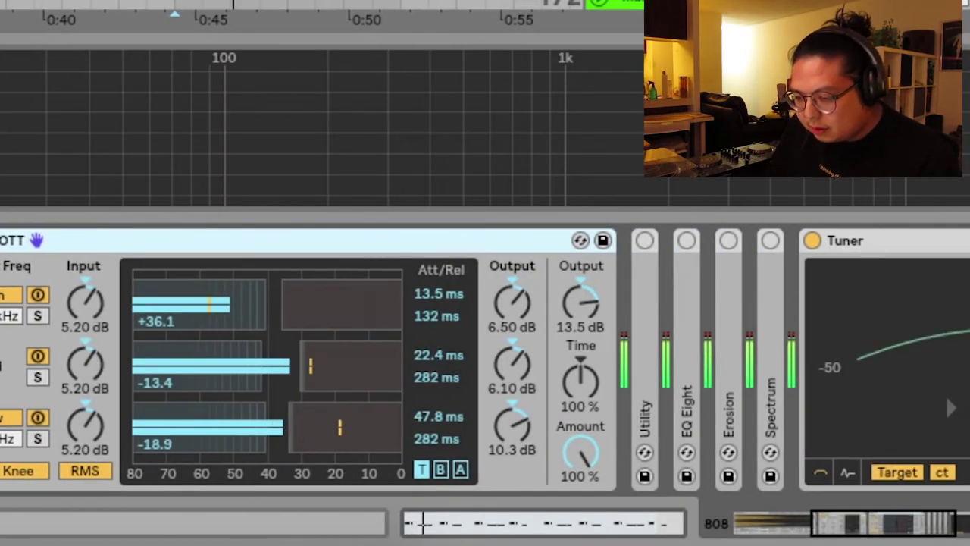
pyautogui.hscroll(4, 485, 356)
pyautogui.doubleClick(502, 341)
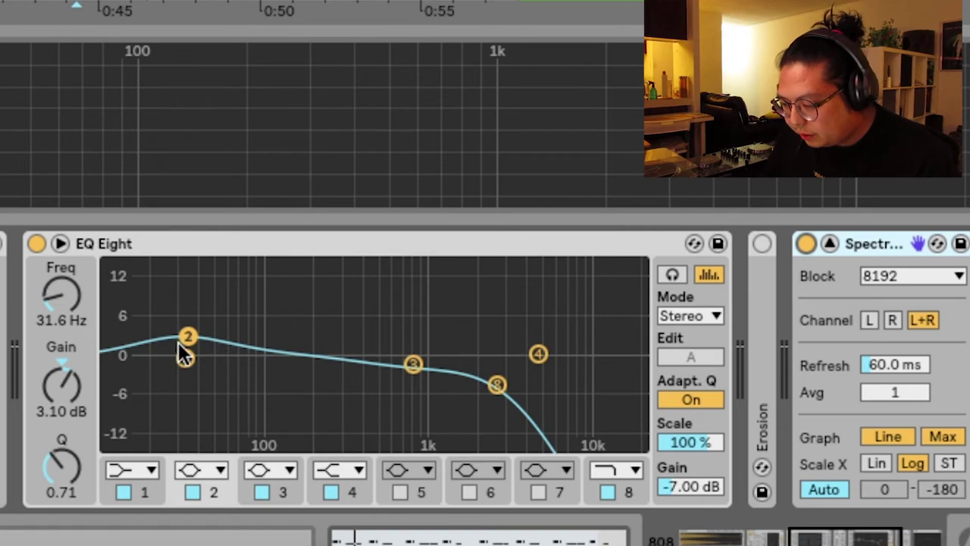
pyautogui.click(184, 356)
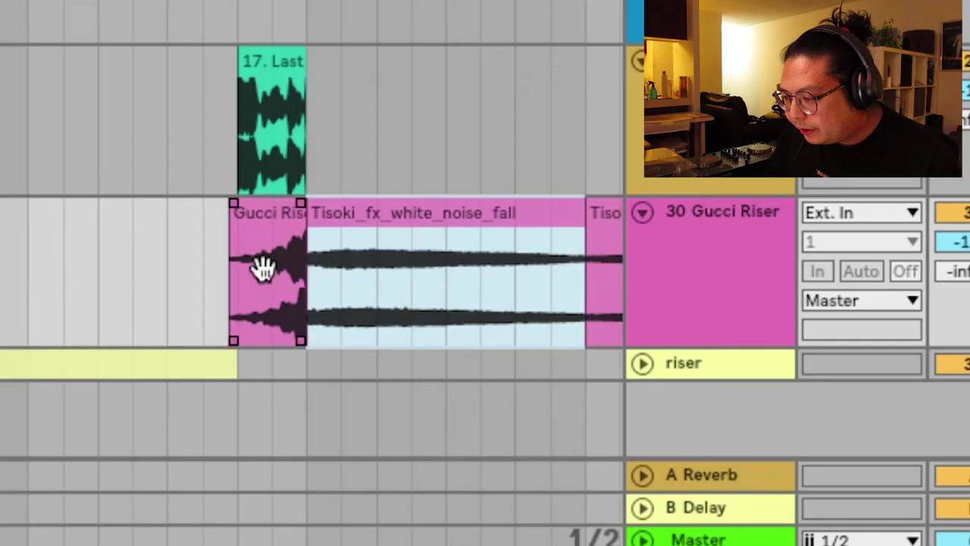
# Select the Gucci Riser clip on track 30 and follow its playback into the white noise fall
pyautogui.click(259, 264)
pyautogui.hscroll(3, 145, 280)
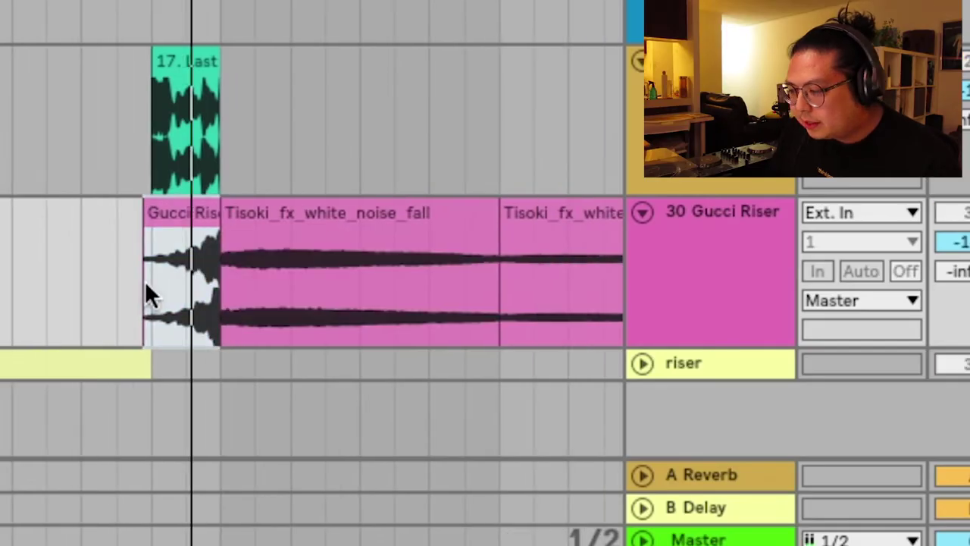